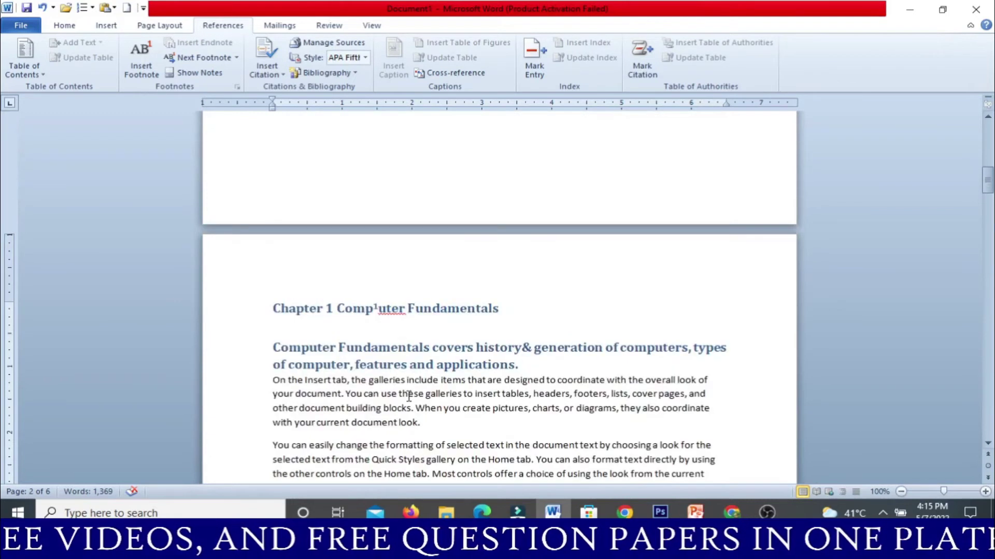
Insert a footnote within the word "Input" in the Chapter 2 heading.
mouse_move(395, 312)
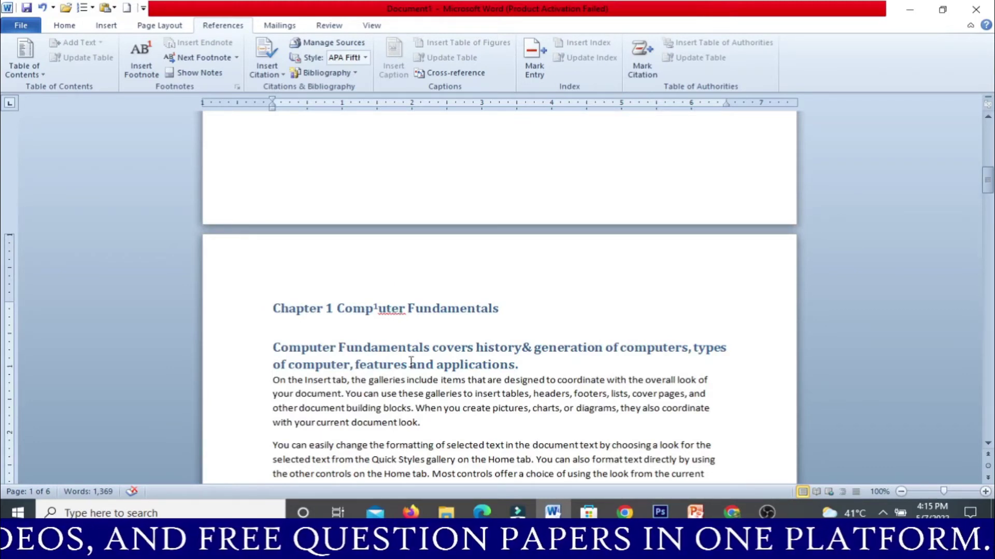
scroll(392, 311, "down", 10)
scroll(384, 242, "down", 8)
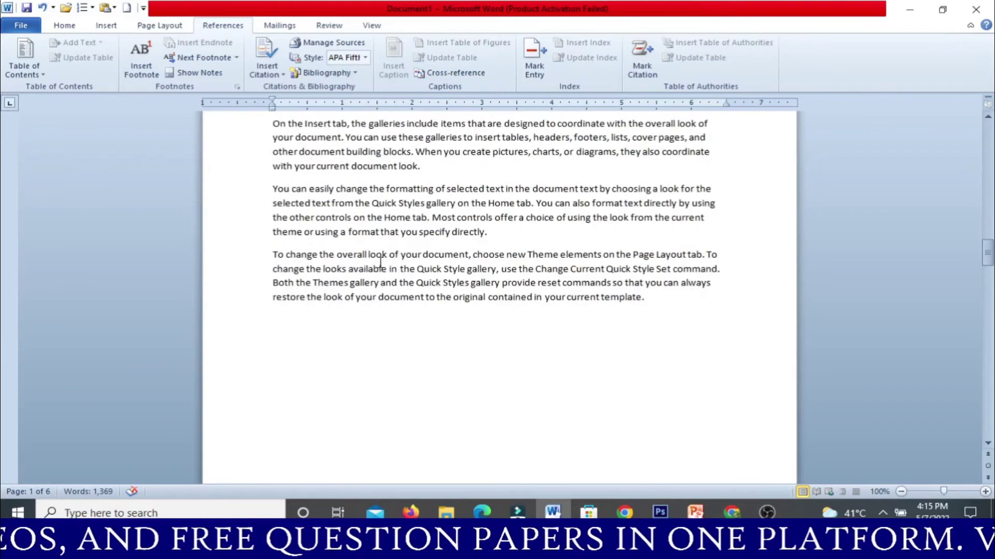
left_click(352, 164)
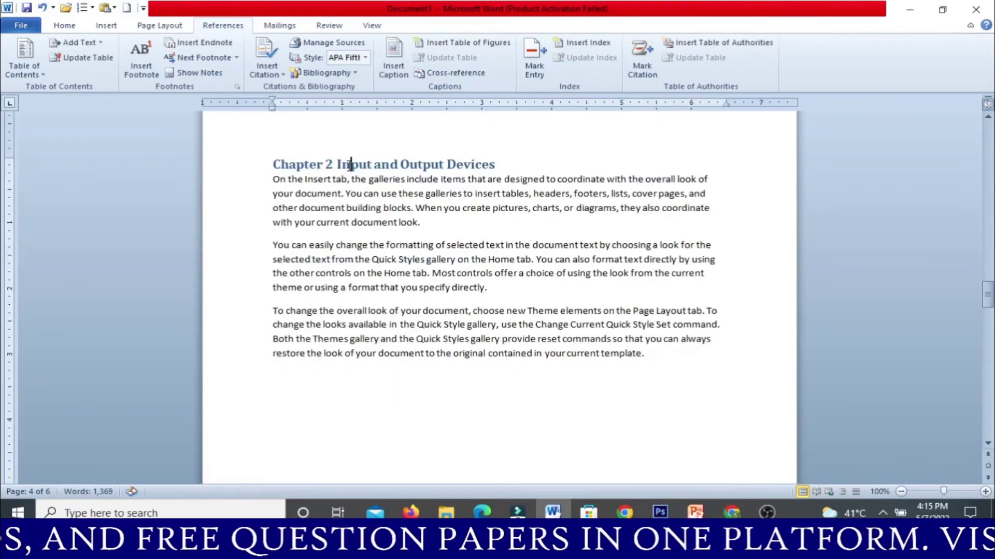
left_click(140, 73)
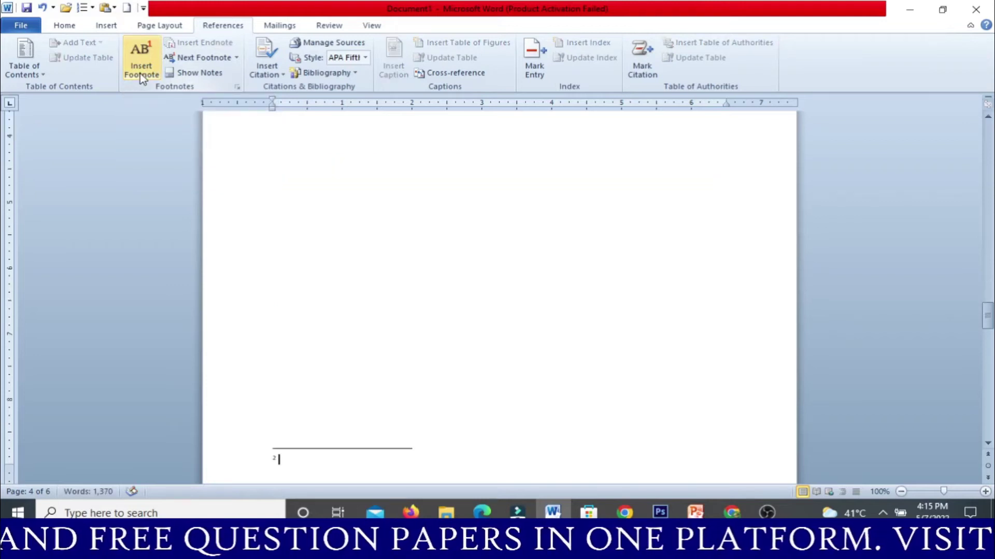
Write the footnote text "Input devices receives various kinds of data from user.".
type("Inputer")
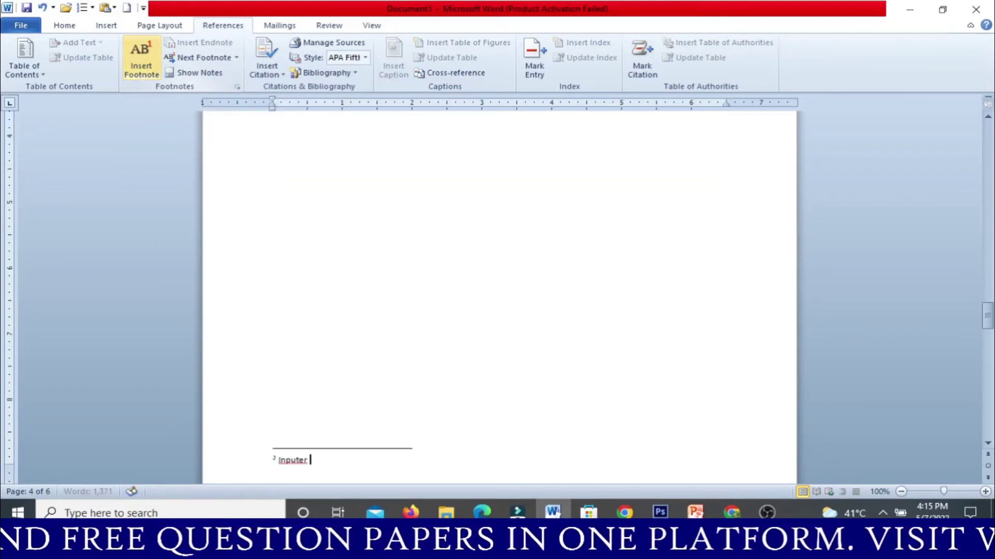
key("BackSpace")
type("devices recei")
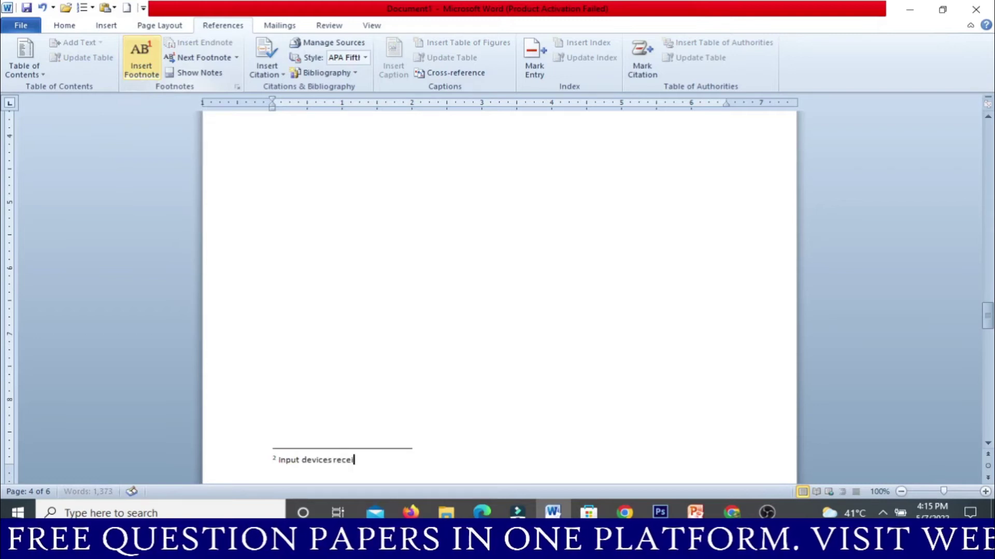
type("ves v")
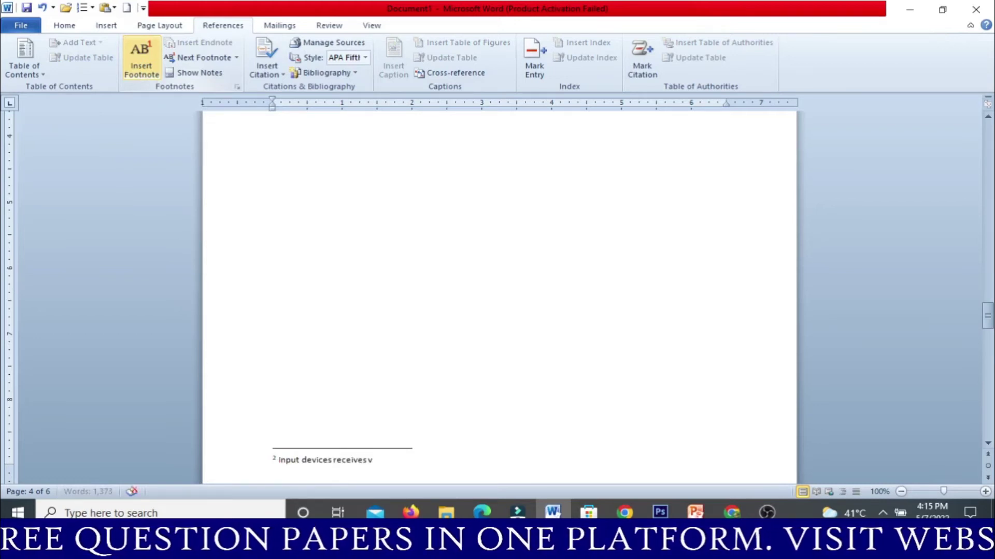
type("arious")
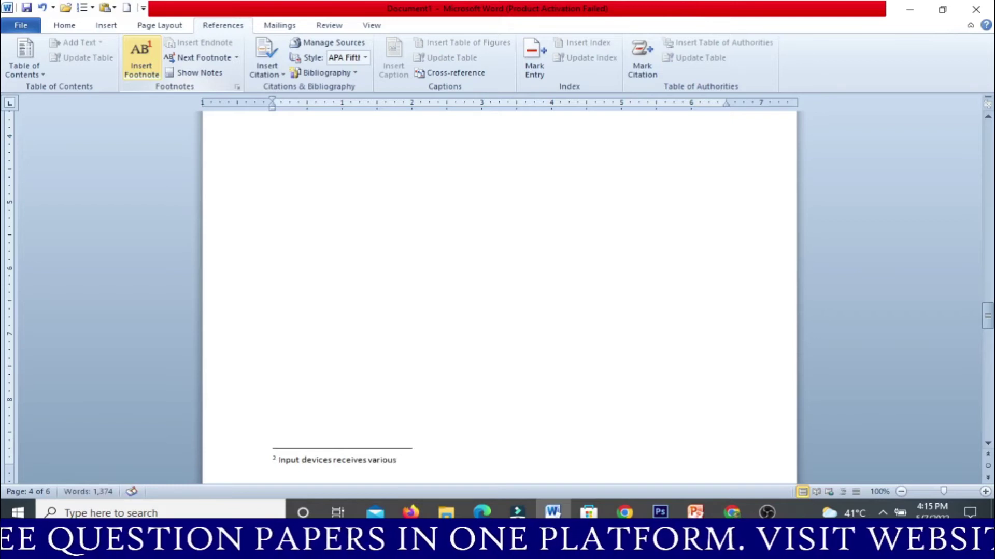
type(" kinds")
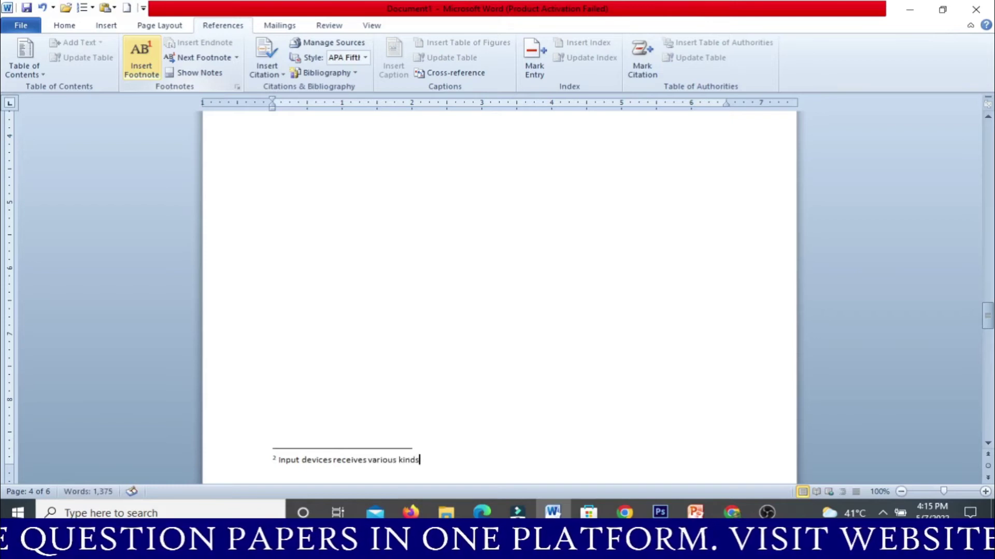
type(" of data")
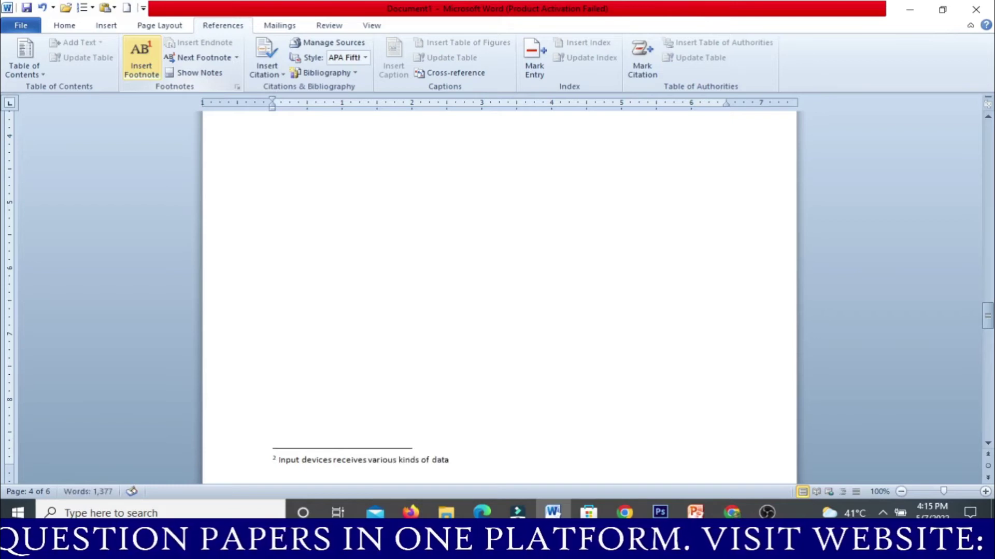
type(" from user.")
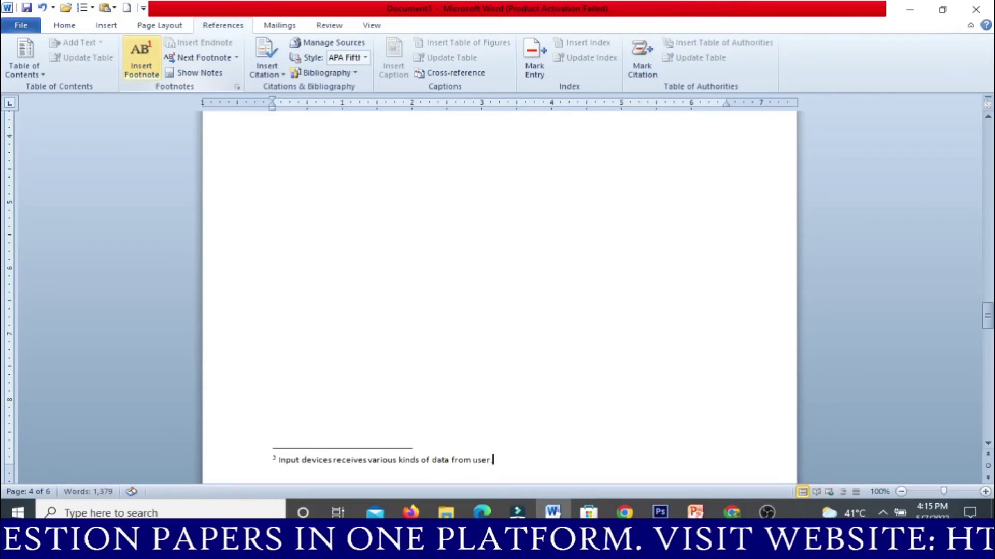
Check the footnote mark in the Chapter 2 heading and use Show Notes to switch between the mark and its note.
scroll(129, 69, "up", 3)
scroll(477, 204, "up", 13)
scroll(361, 227, "down", 3)
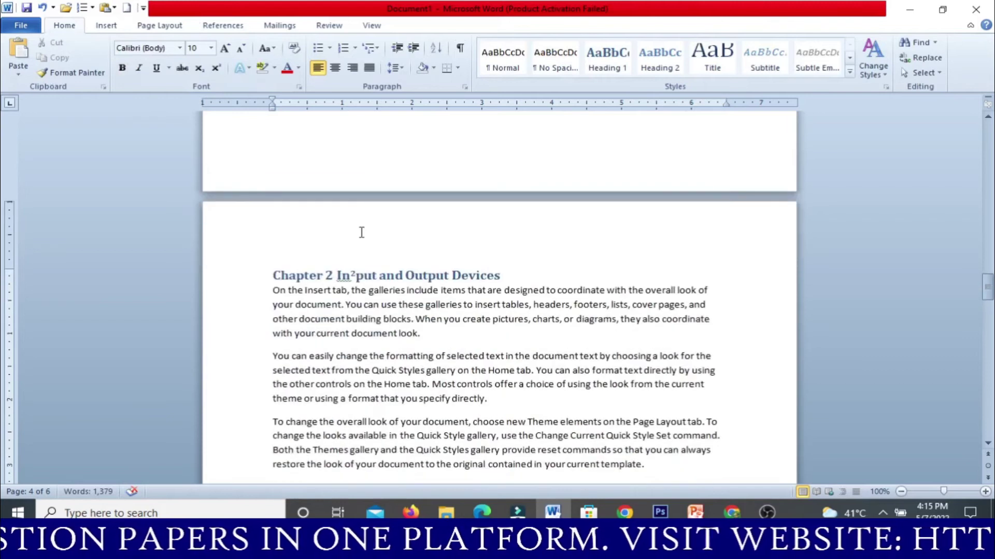
mouse_move(355, 238)
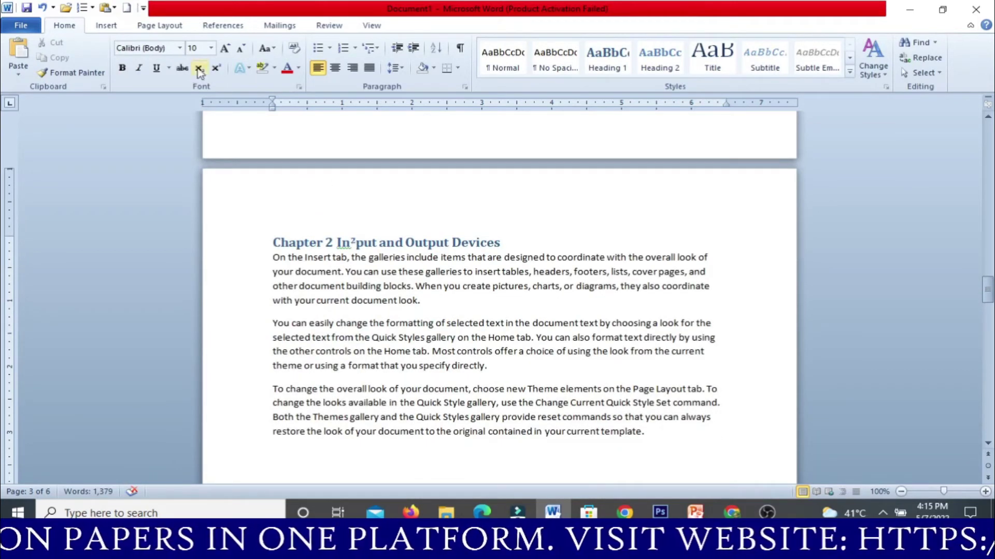
left_click(223, 26)
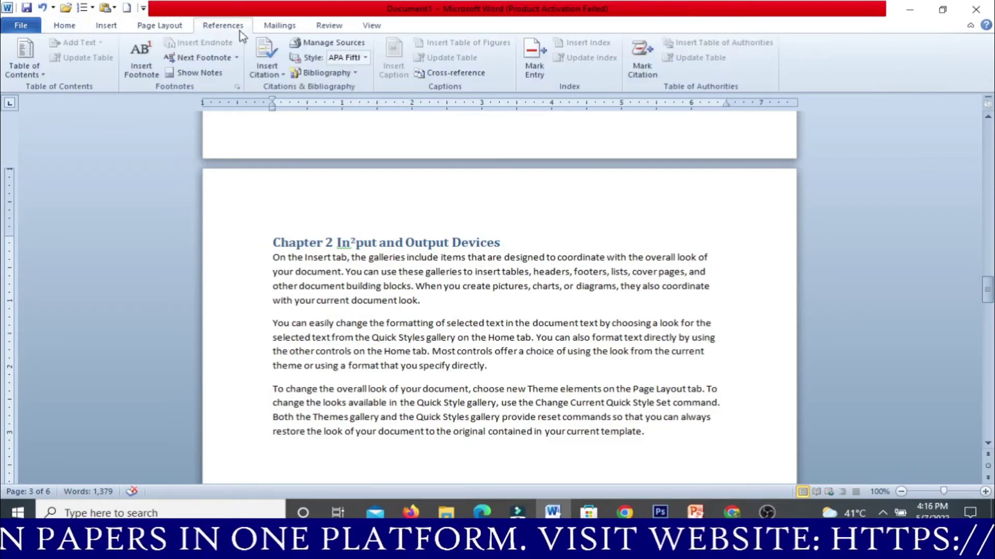
left_click(216, 72)
left_click(216, 73)
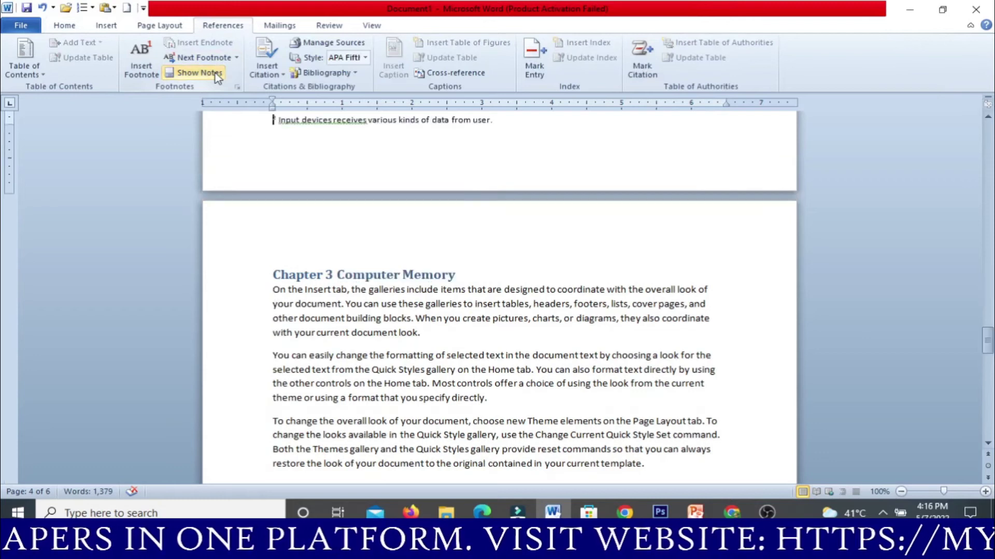
left_click(216, 73)
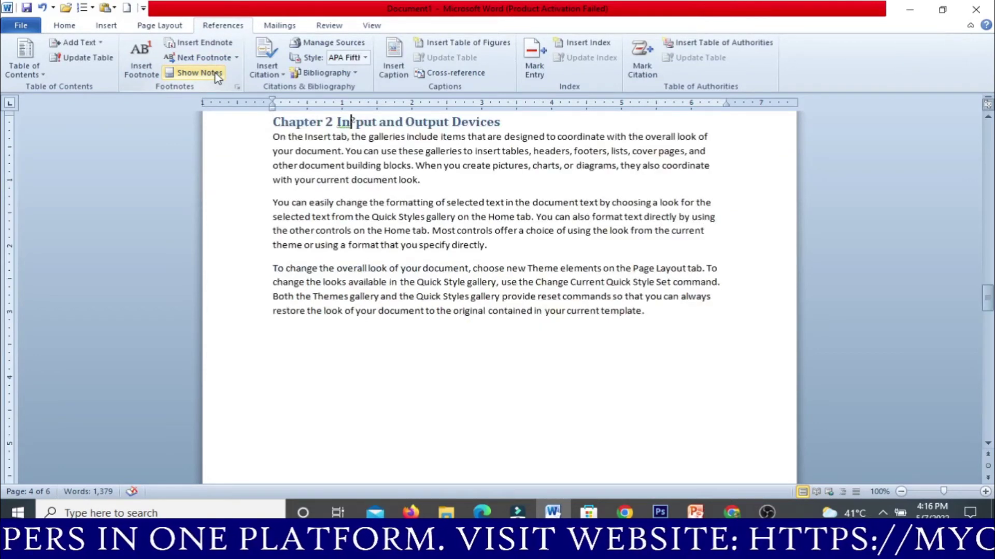
left_click(216, 73)
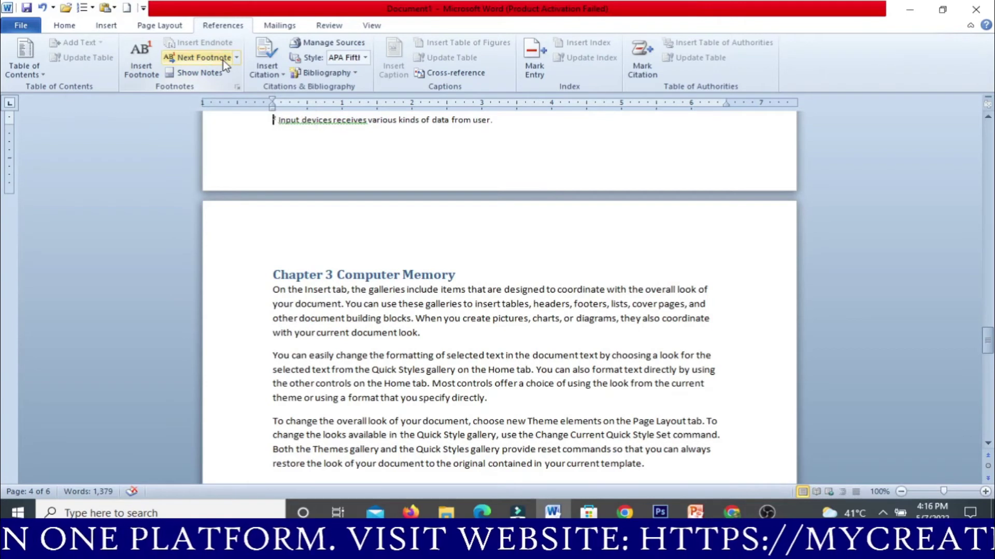
Go to the previous footnote and show its reference mark in the Chapter 1 heading.
left_click(235, 58)
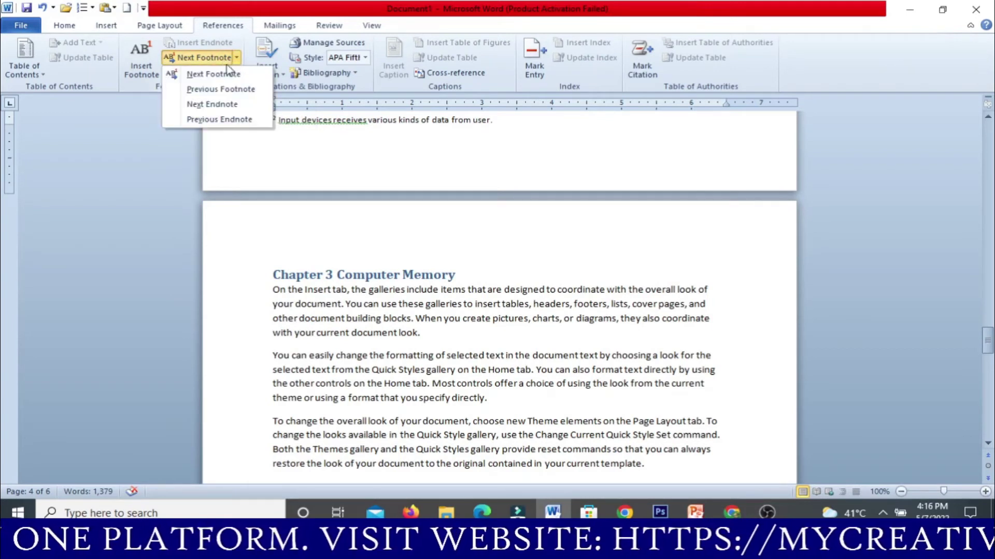
left_click(224, 89)
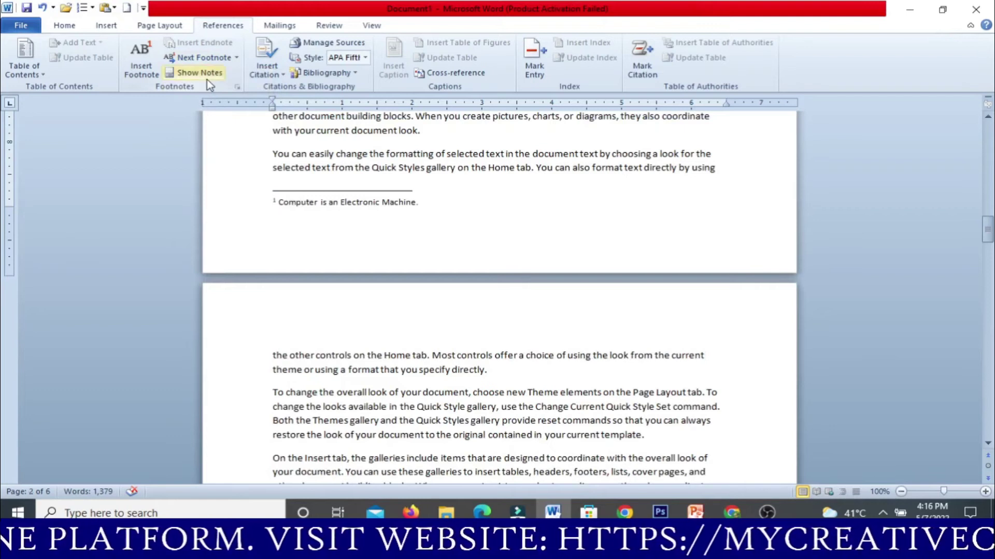
left_click(206, 78)
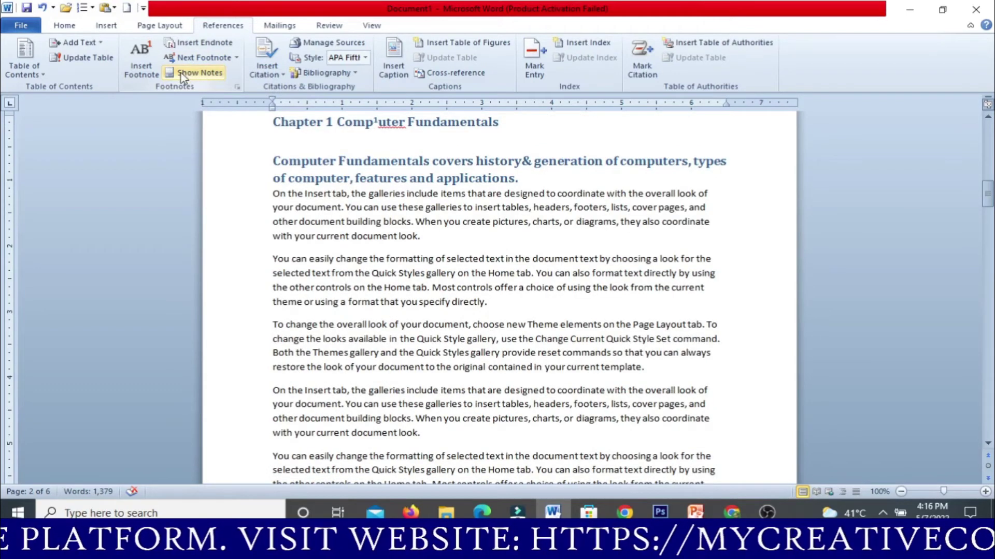
Insert an endnote within the word "Output" in the Chapter 2 heading.
scroll(430, 217, "down", 2)
scroll(428, 220, "down", 10)
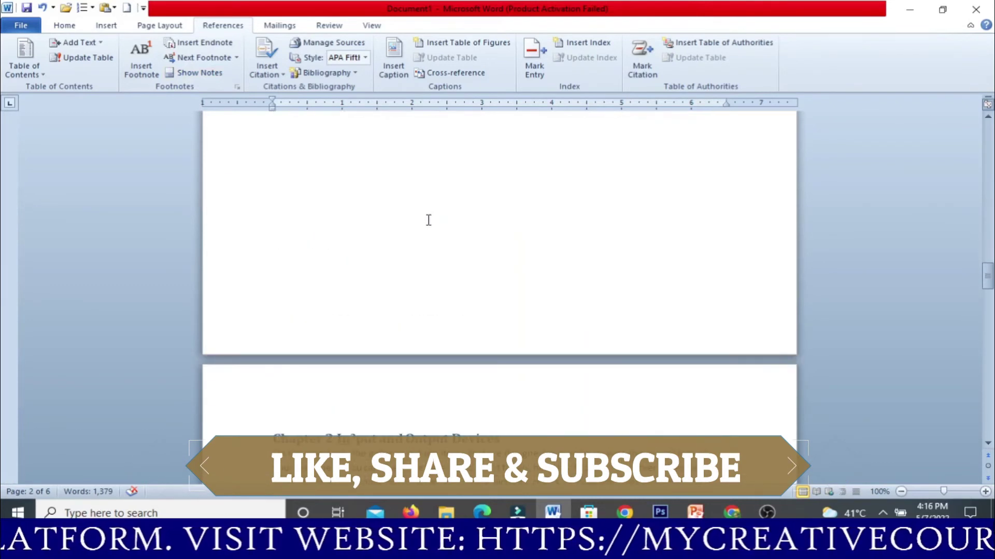
scroll(428, 220, "down", 7)
left_click(425, 207)
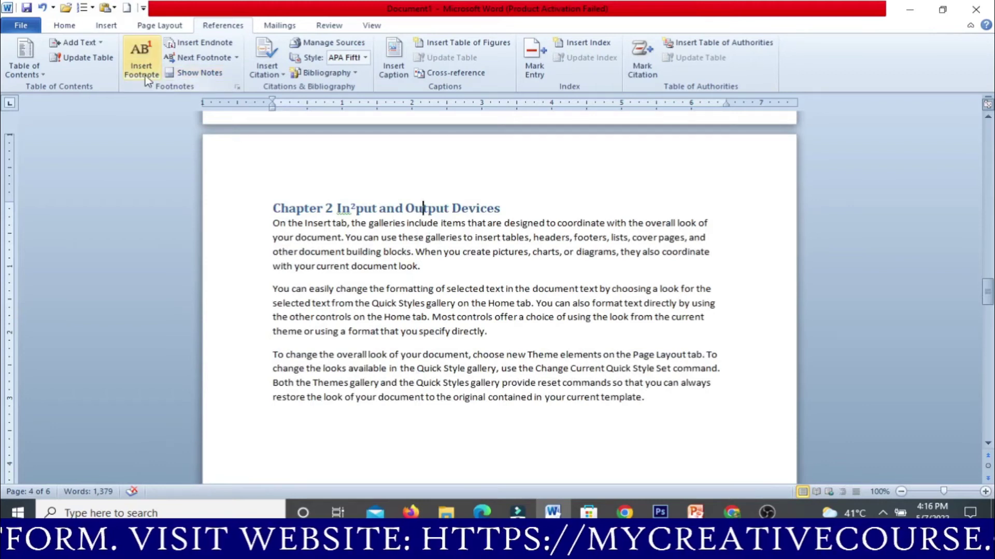
left_click(194, 44)
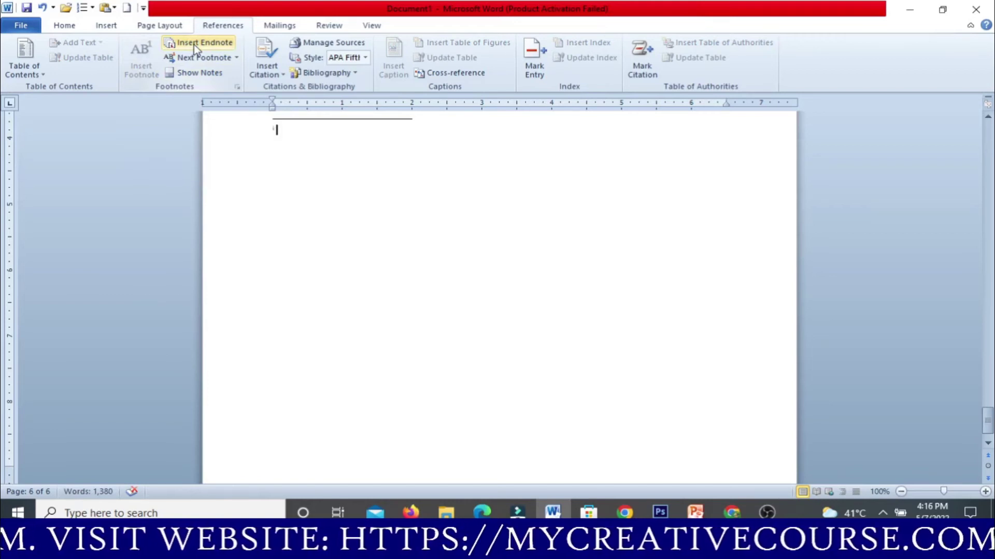
Write the endnote text "Output devices produce desired output information to the users.".
type("Output device are")
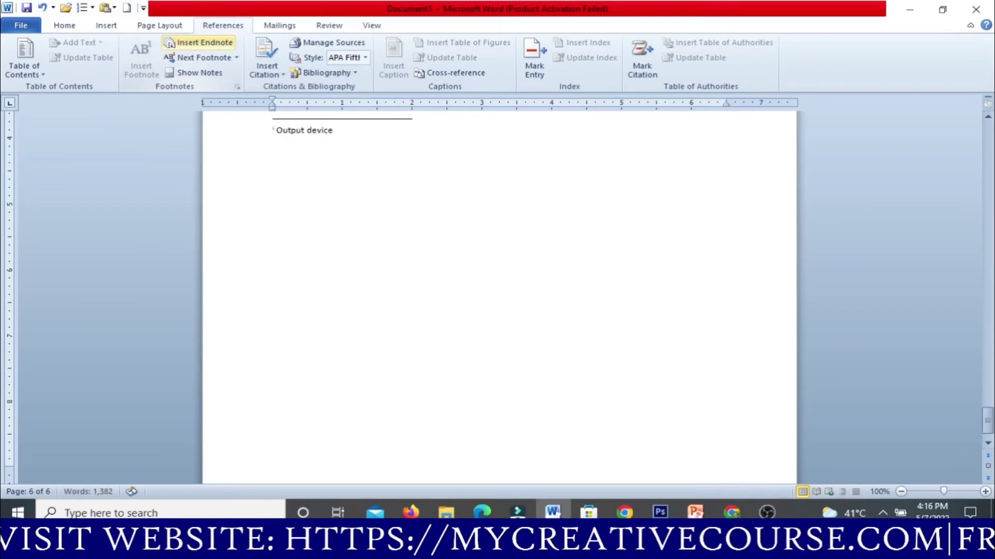
key("BackSpace")
key("BackSpace")
key("BackSpace")
key("BackSpace")
key("BackSpace")
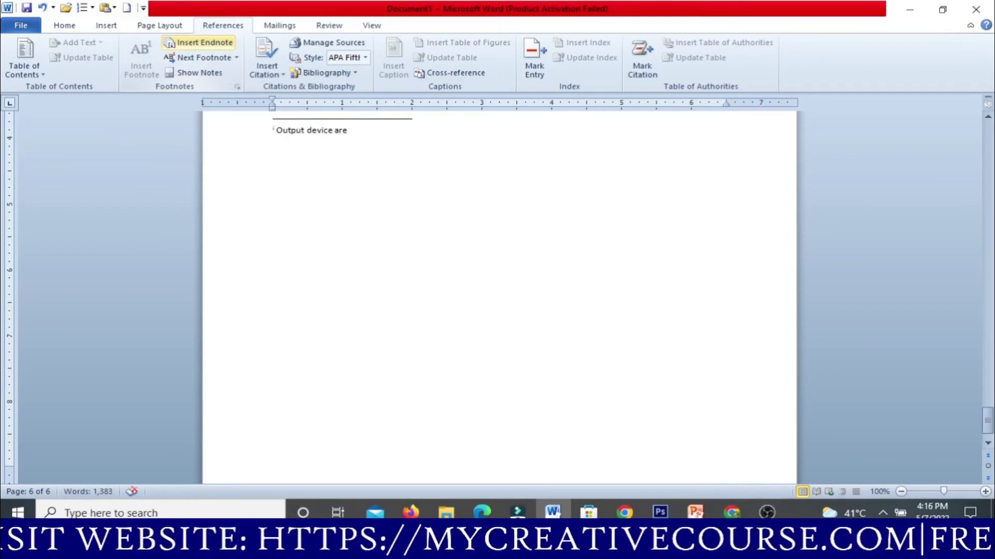
type("s produce ")
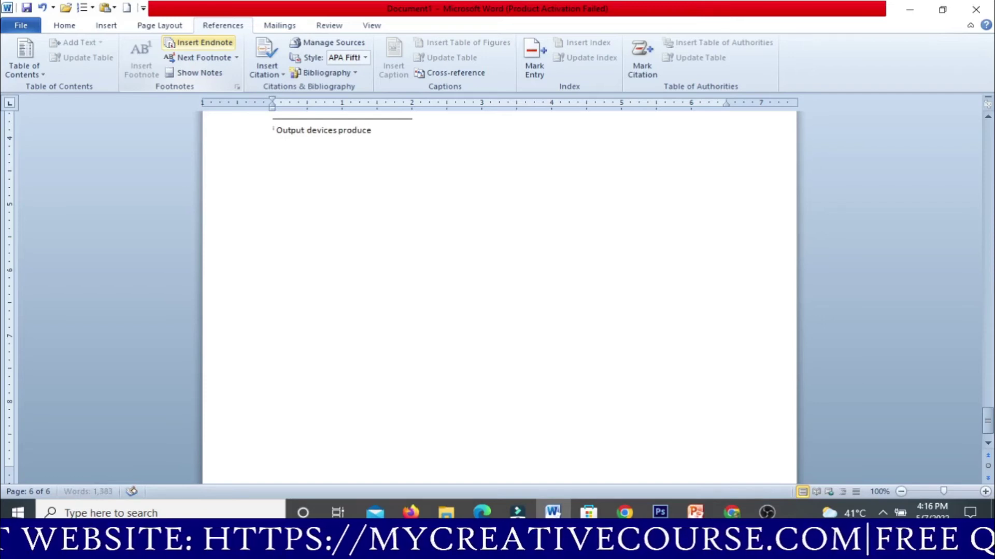
type("desired ")
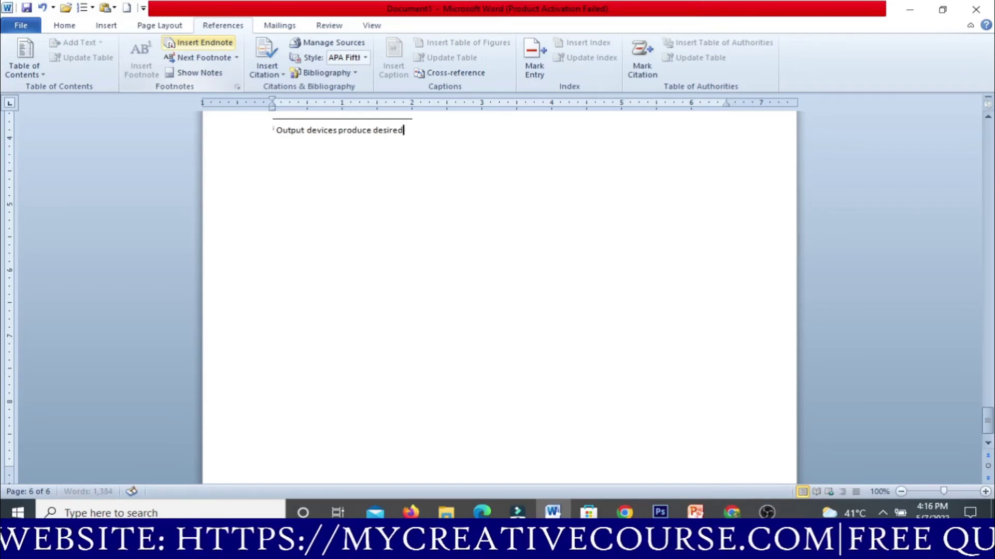
type("output information")
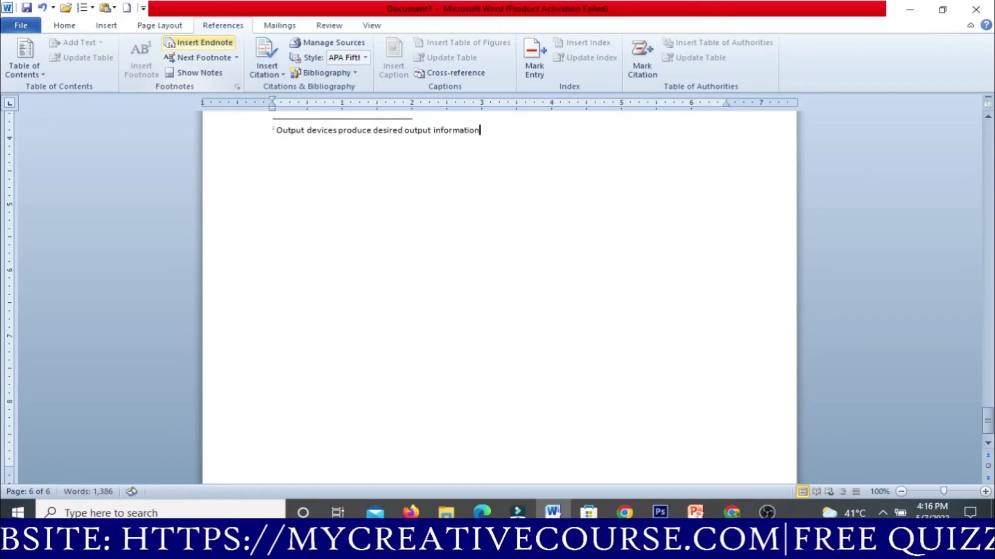
type(" to the use")
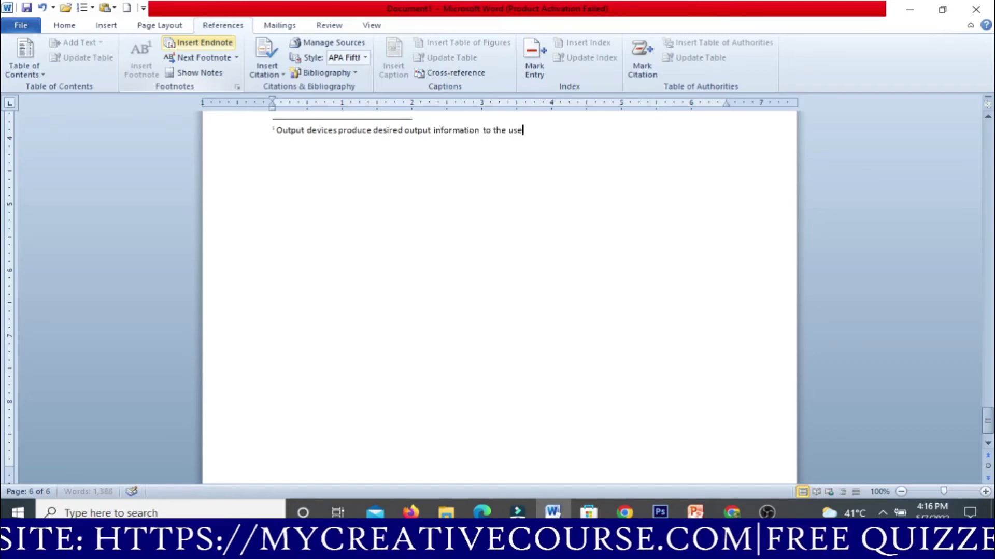
type("rs.")
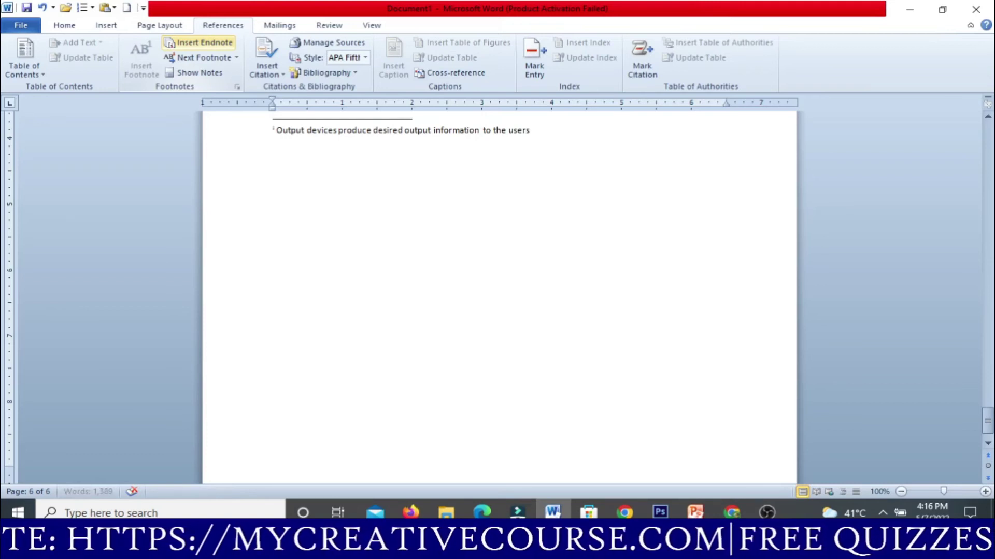
Return to the Chapter 2 heading and examine the endnote mark in the word "Output".
scroll(332, 62, "up", 3)
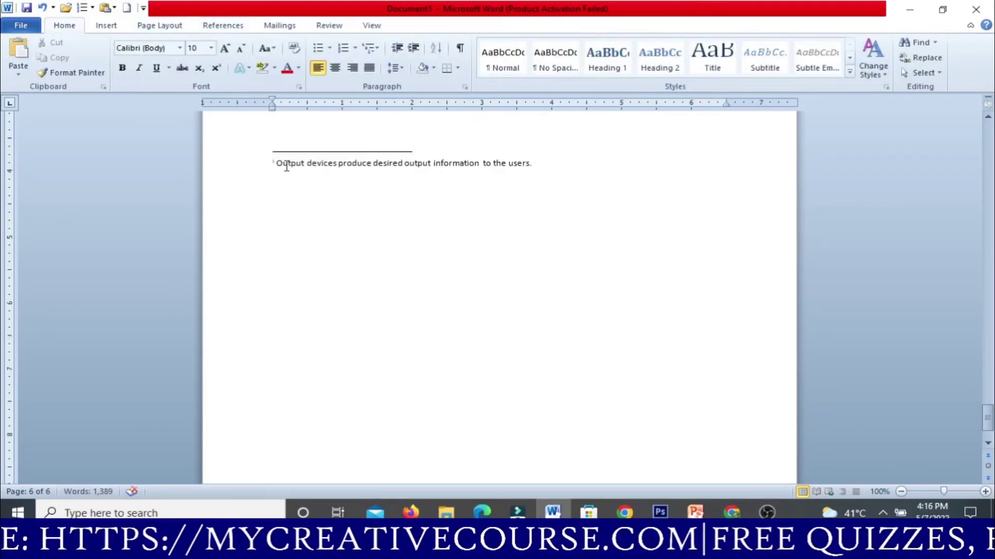
scroll(286, 165, "up", 12)
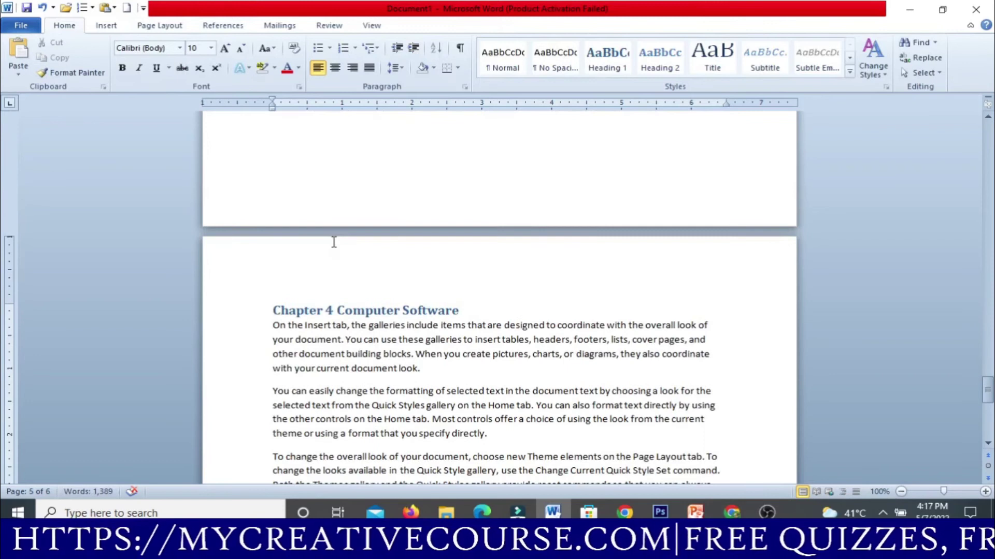
scroll(386, 311, "up", 20)
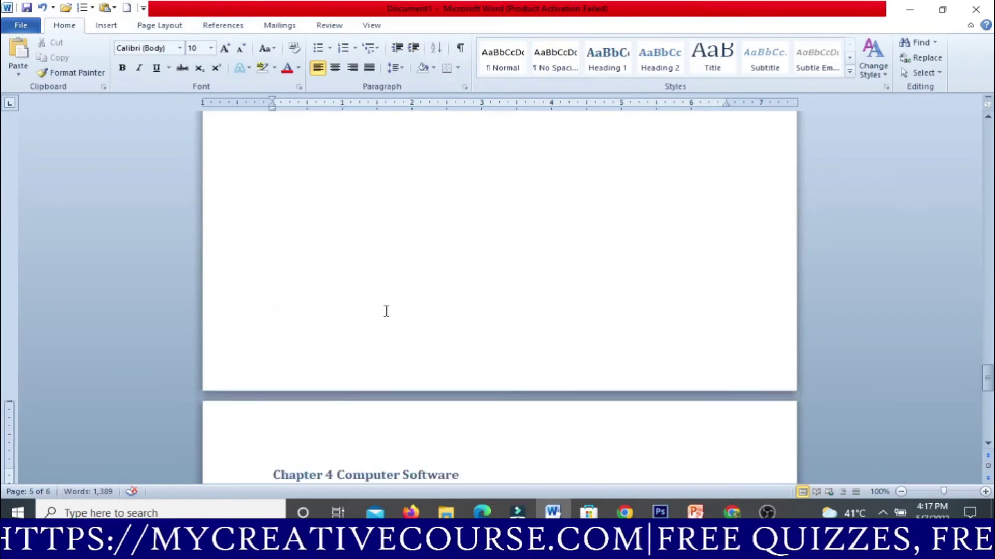
scroll(386, 311, "up", 20)
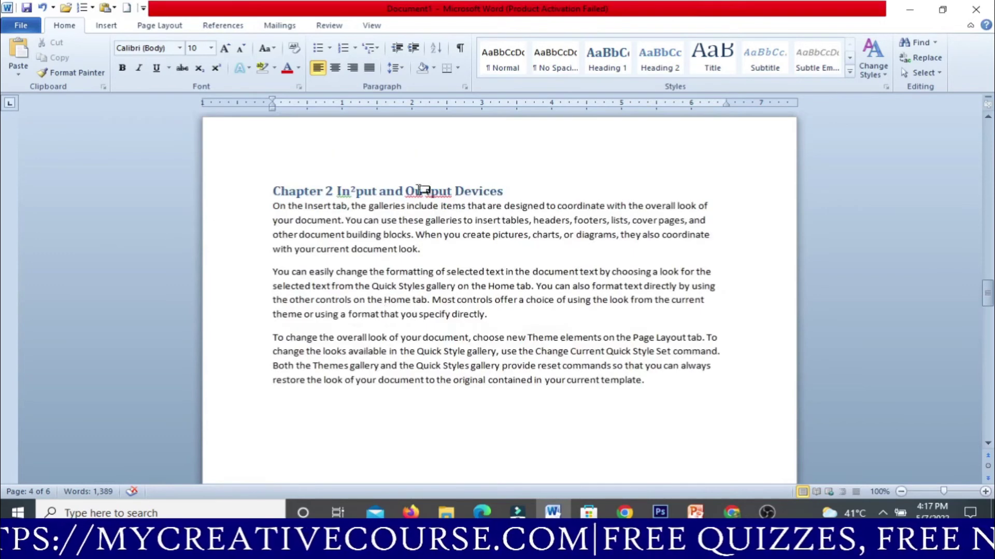
mouse_move(430, 188)
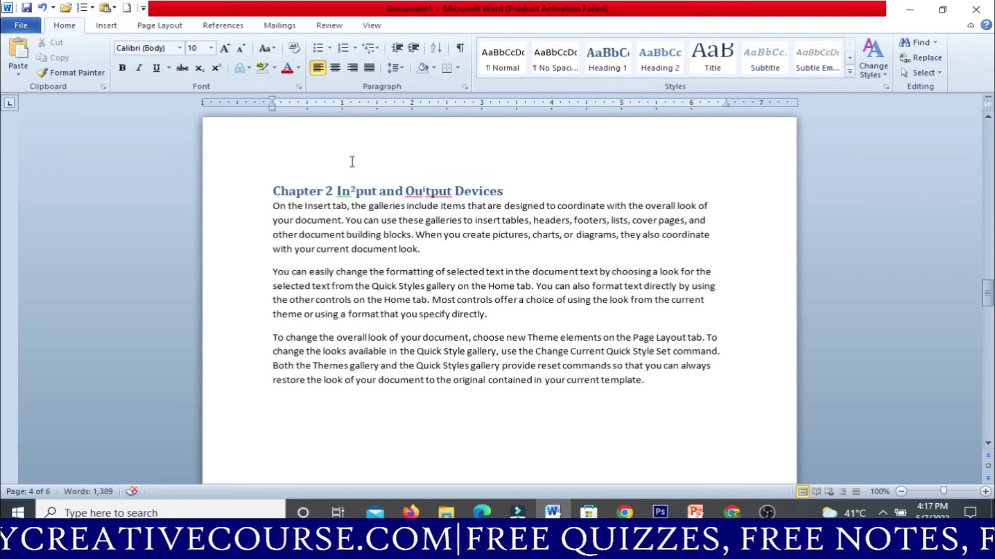
Show the notes in the endnote area, and return to the endnote's reference mark in the Chapter 2 heading.
left_click(224, 23)
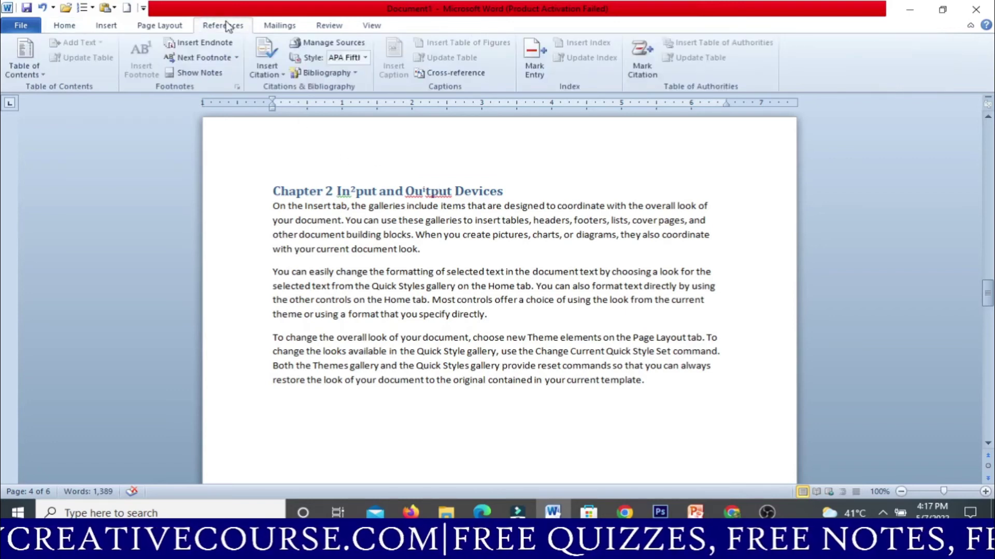
left_click(194, 68)
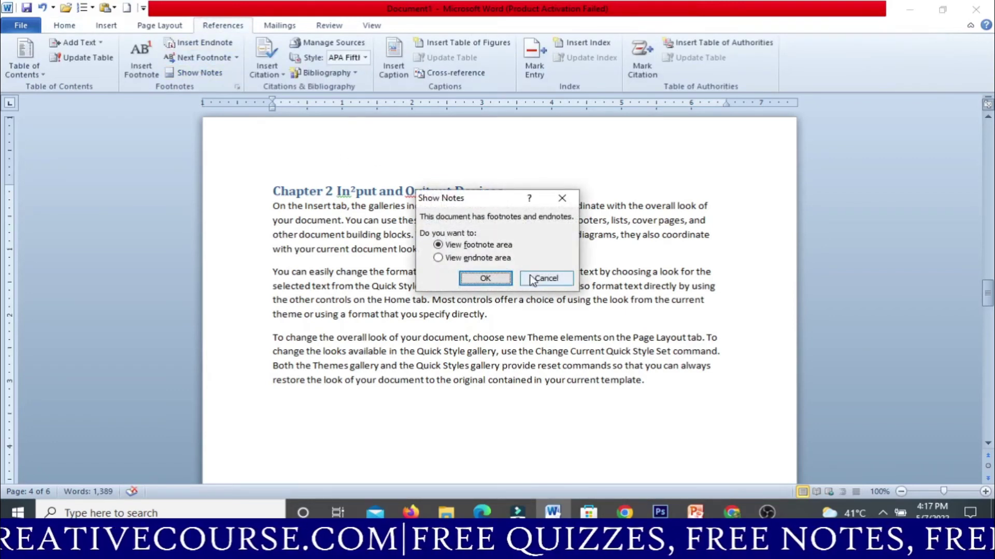
left_click(501, 259)
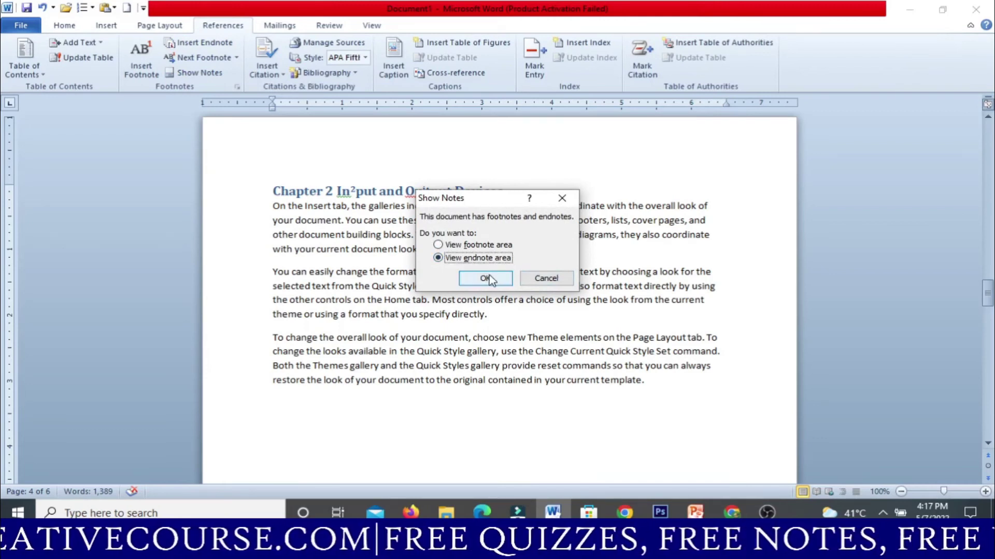
left_click(487, 279)
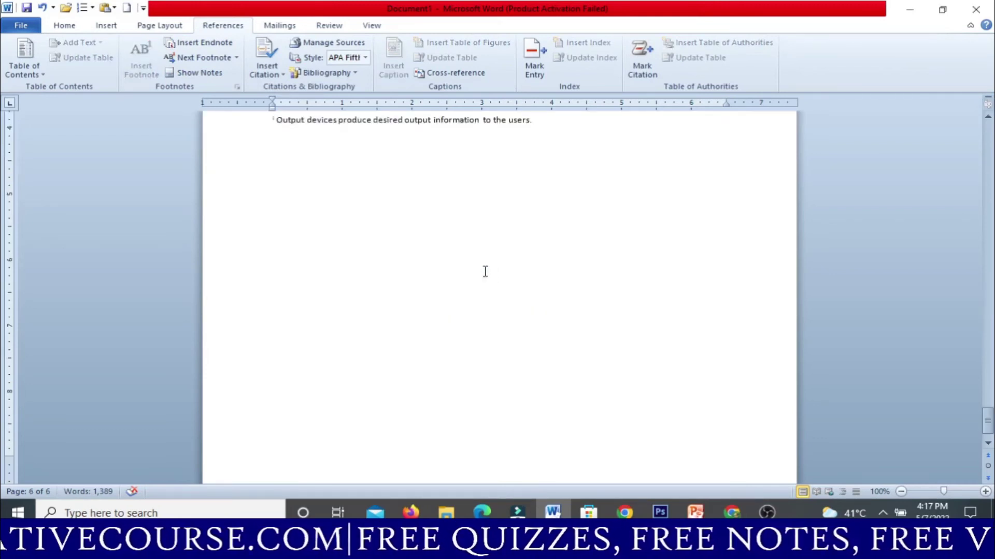
left_click(191, 78)
Show the notes in the footnote area, and return to the footnote's reference mark in the Chapter 2 heading.
left_click(192, 78)
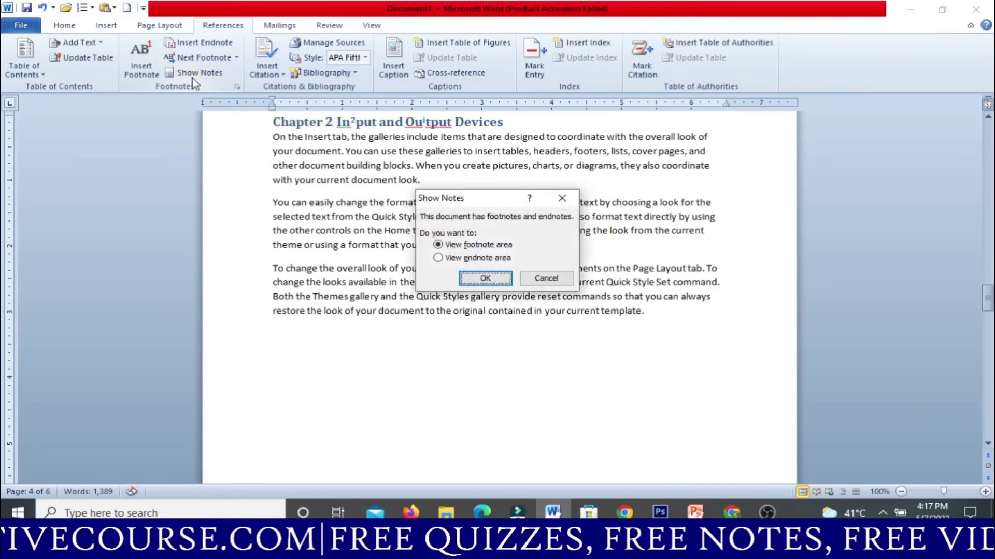
left_click(482, 278)
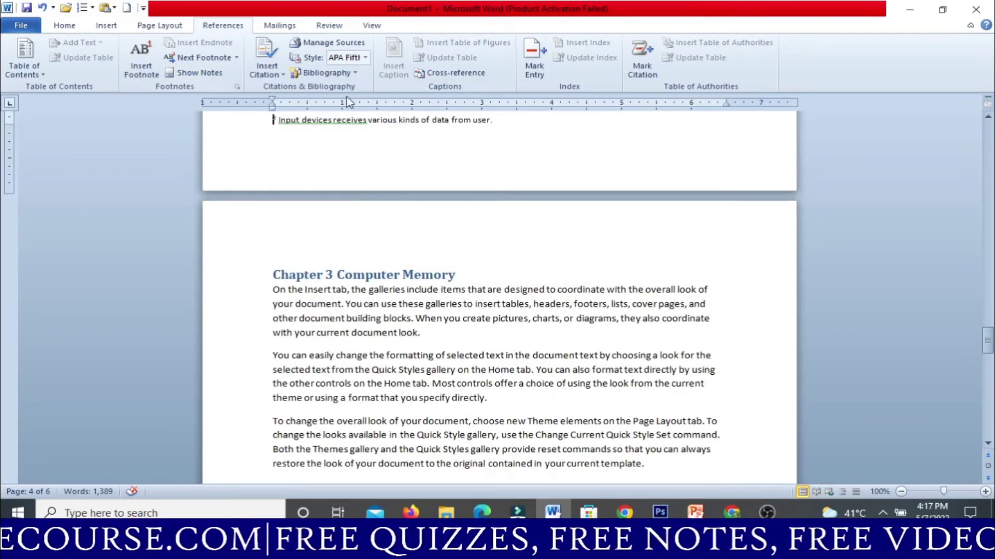
left_click(177, 73)
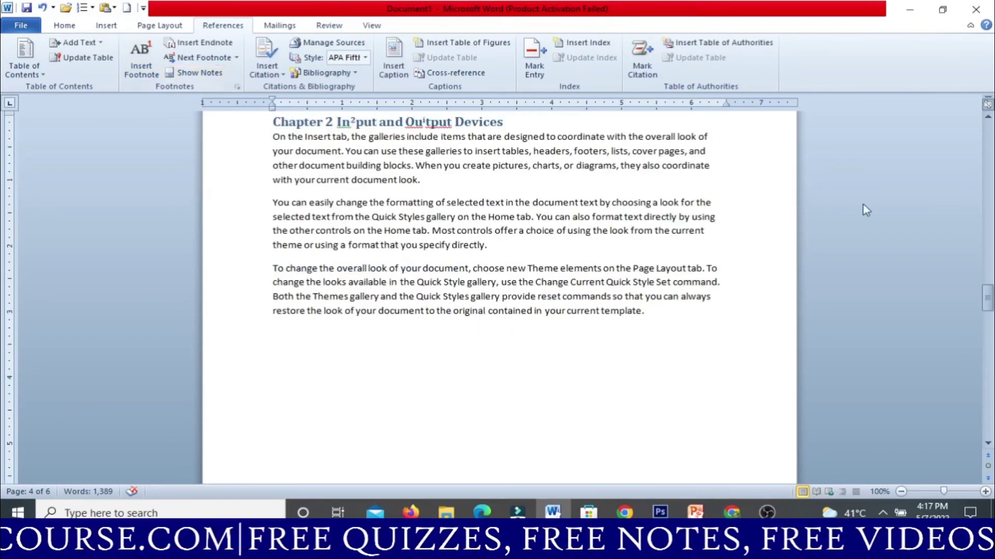
Enlarge the document view to 150% and preview the footnote text at the mark in the word "Input" of the Chapter 2 heading.
left_click(985, 491)
left_click(986, 491)
left_click(986, 491)
left_click(985, 491)
left_click(986, 491)
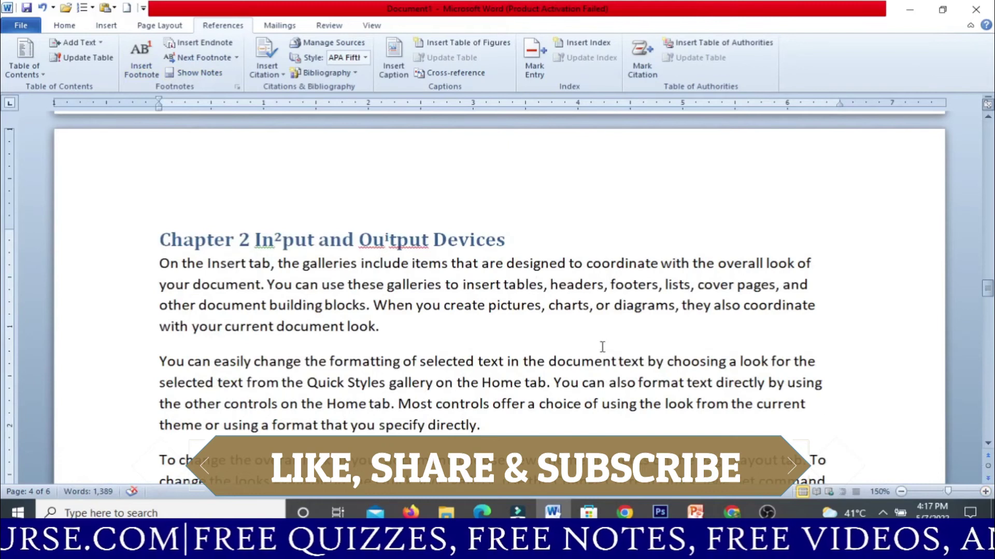
mouse_move(283, 239)
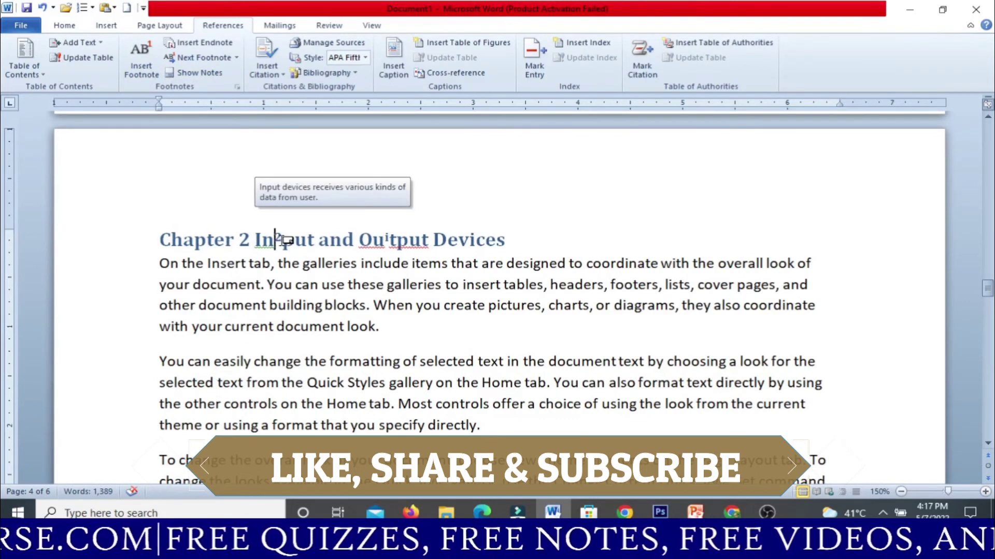
View the footnote area at the enlarged zoom, and go back to the mark in the word "Input" of the Chapter 2 heading.
left_click(209, 75)
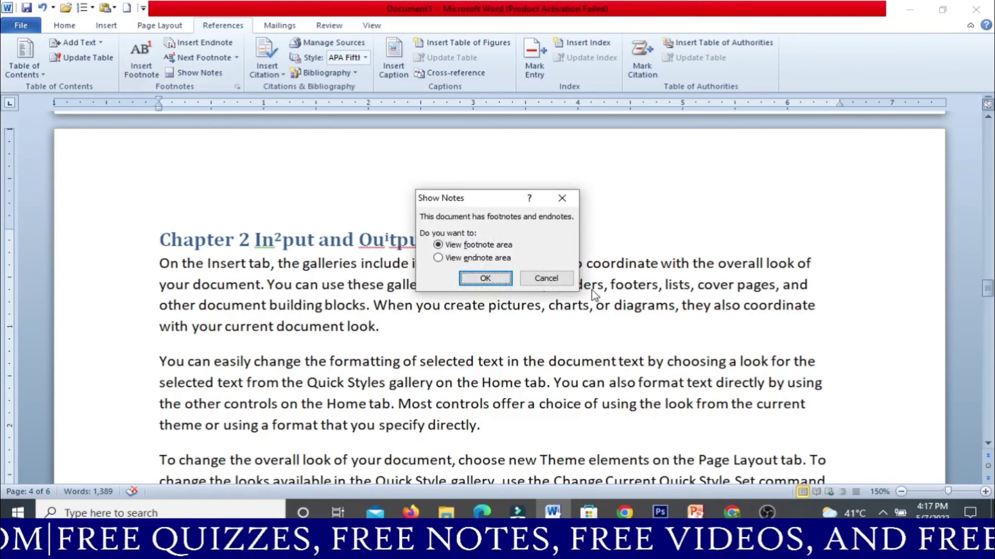
left_click(500, 276)
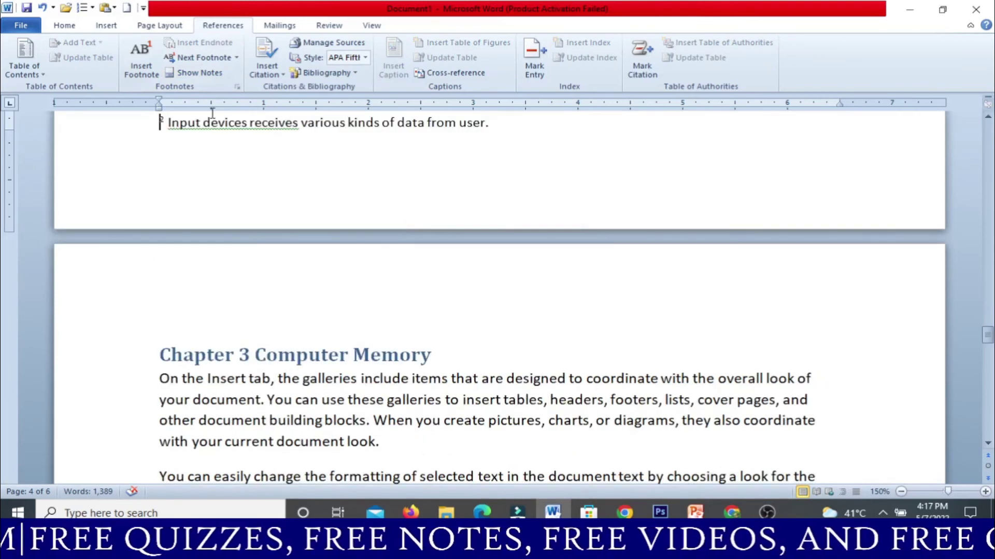
left_click(206, 74)
View the endnote area at the enlarged zoom, and go back to the mark in the word "Output" of the Chapter 2 heading.
left_click(206, 74)
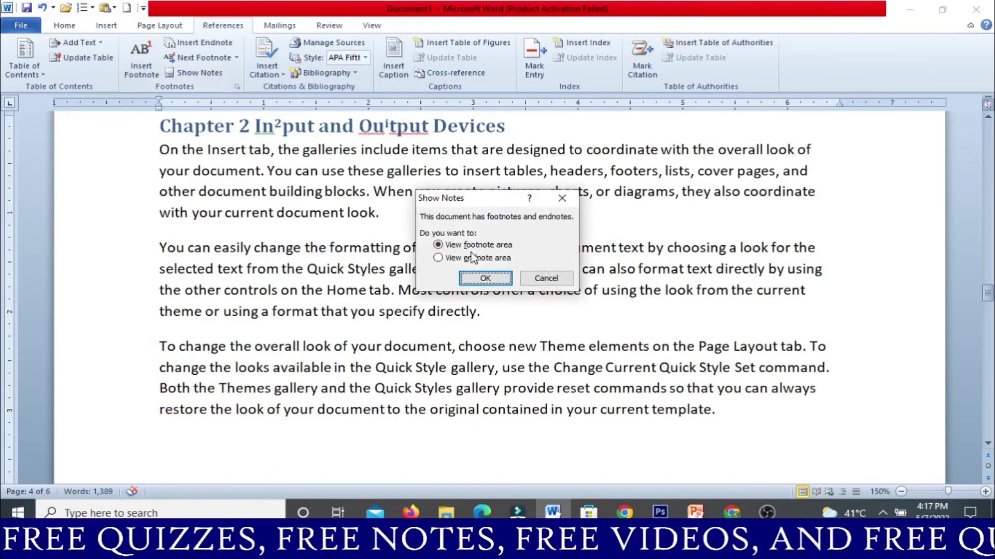
left_click(498, 258)
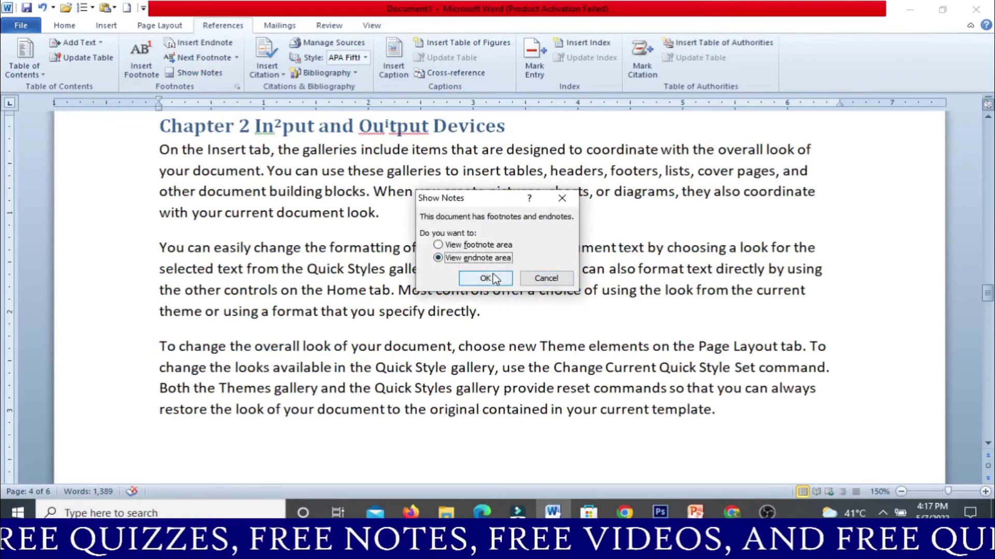
left_click(485, 278)
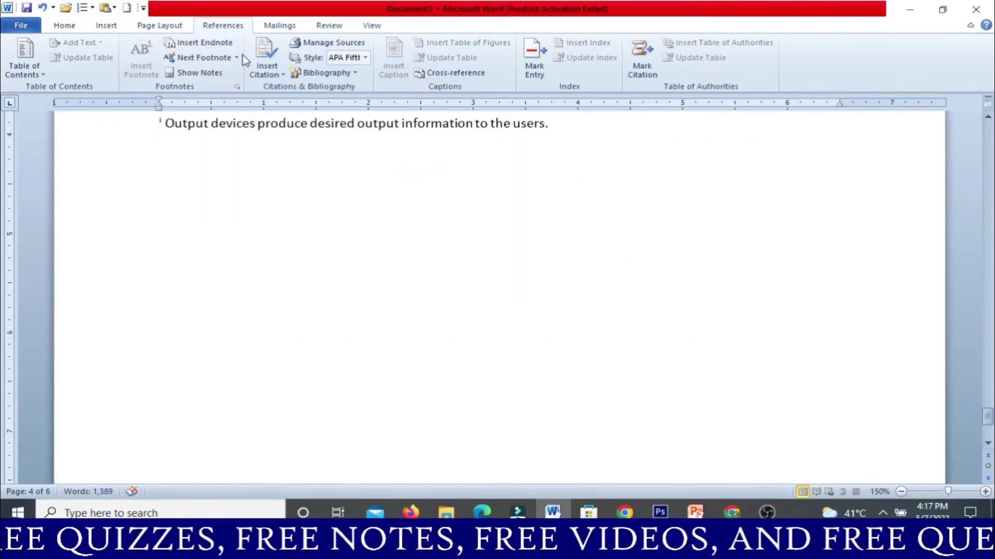
left_click(195, 72)
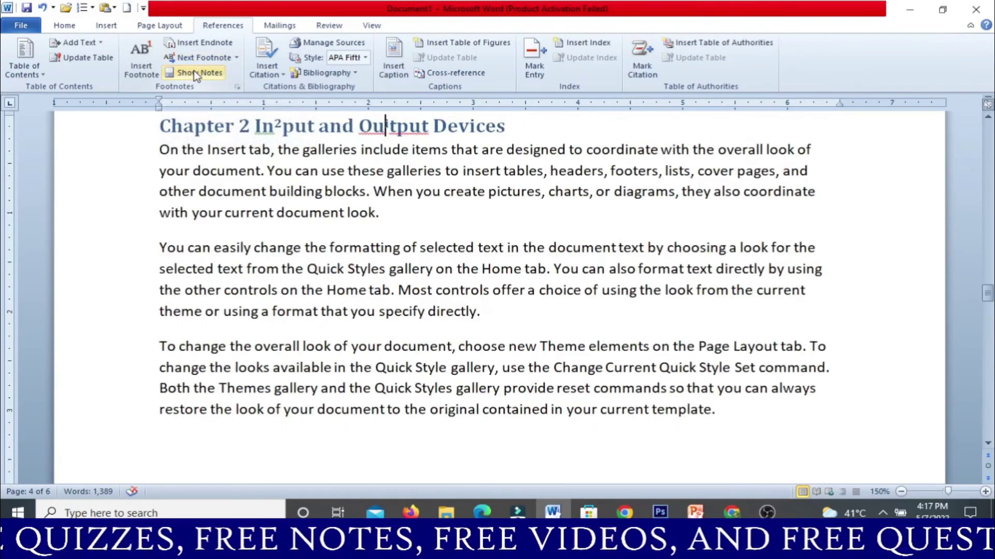